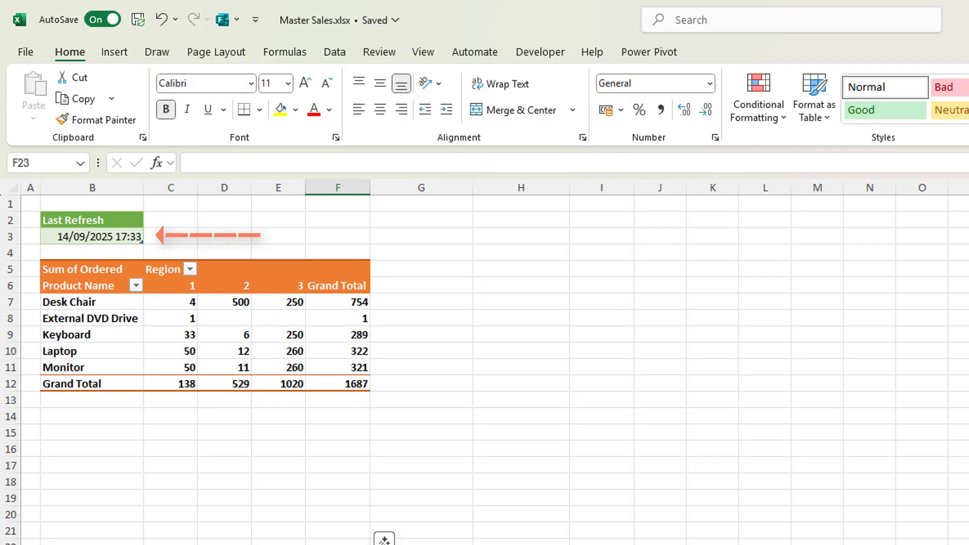
- Run Refresh All from a pivot cell, then autofit column B to the product names
{"action": "left_click_drag", "start_coordinate": [79, 220], "coordinate": [90, 236]}
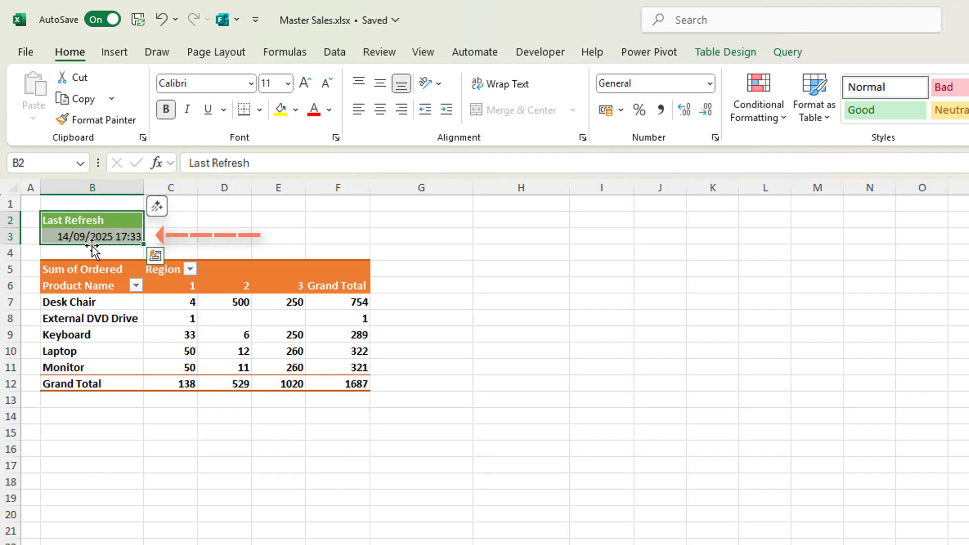
{"action": "left_click", "coordinate": [224, 316]}
{"action": "left_click", "coordinate": [333, 56]}
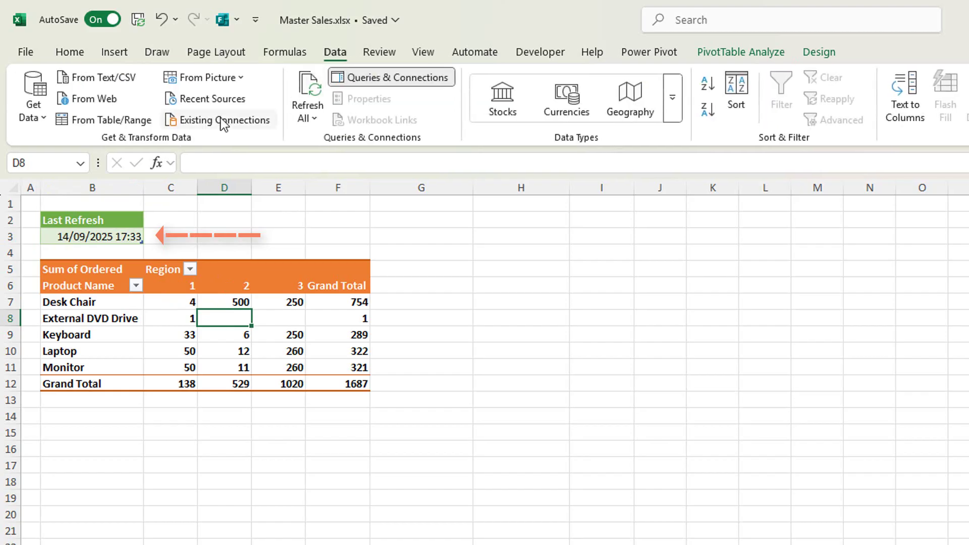
{"action": "left_click", "coordinate": [313, 119]}
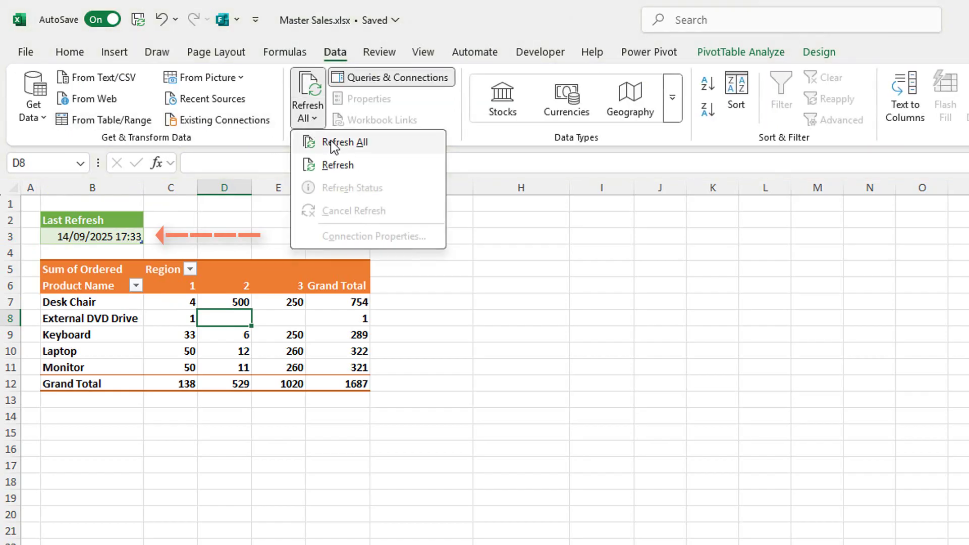
{"action": "left_click", "coordinate": [334, 143]}
{"action": "double_click", "coordinate": [133, 191]}
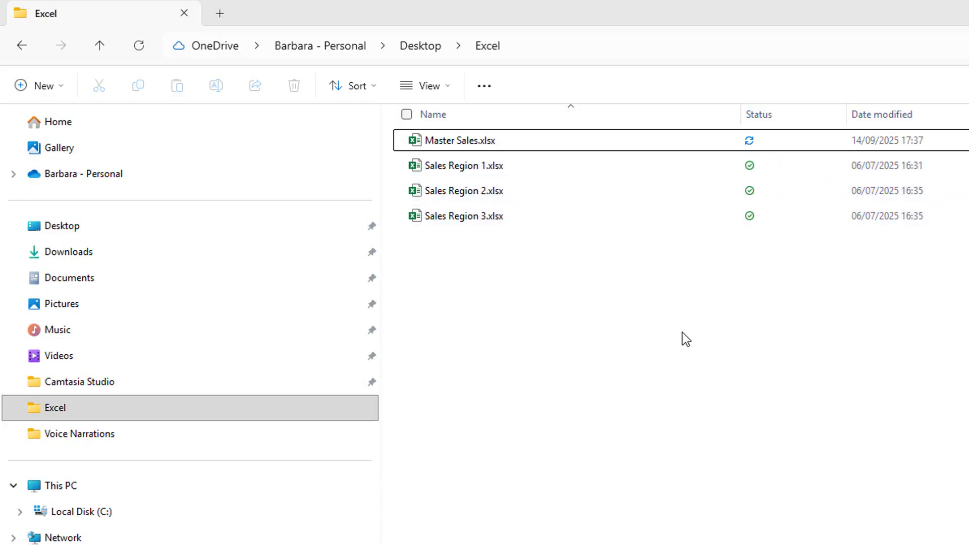
{"action": "key", "text": "space"}
{"action": "key", "text": "ctrl+space"}
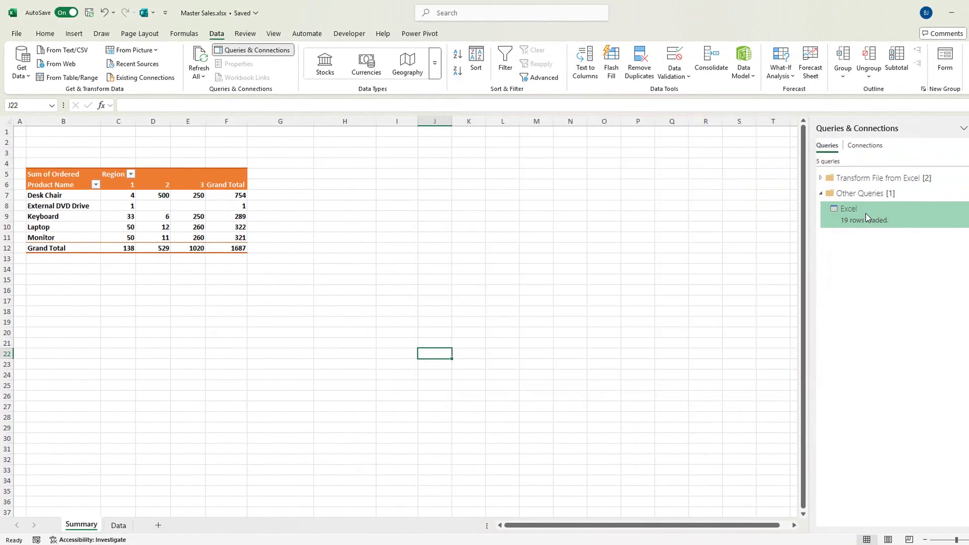
- Show the Excel query's combined table on the Data sheet, listing 19 rows from Sales Region 1–3
{"action": "left_click", "coordinate": [865, 213]}
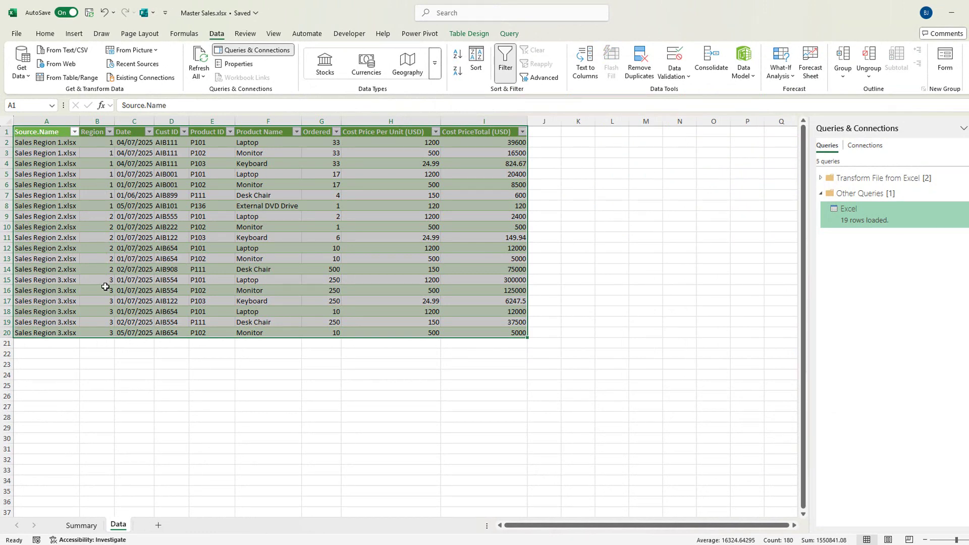
{"action": "left_click", "coordinate": [80, 526]}
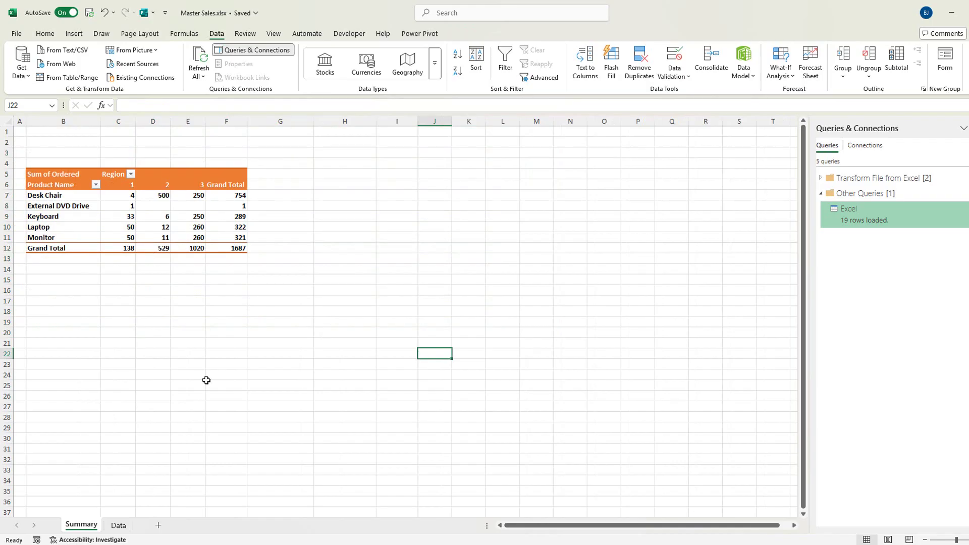
{"action": "left_click", "coordinate": [119, 526]}
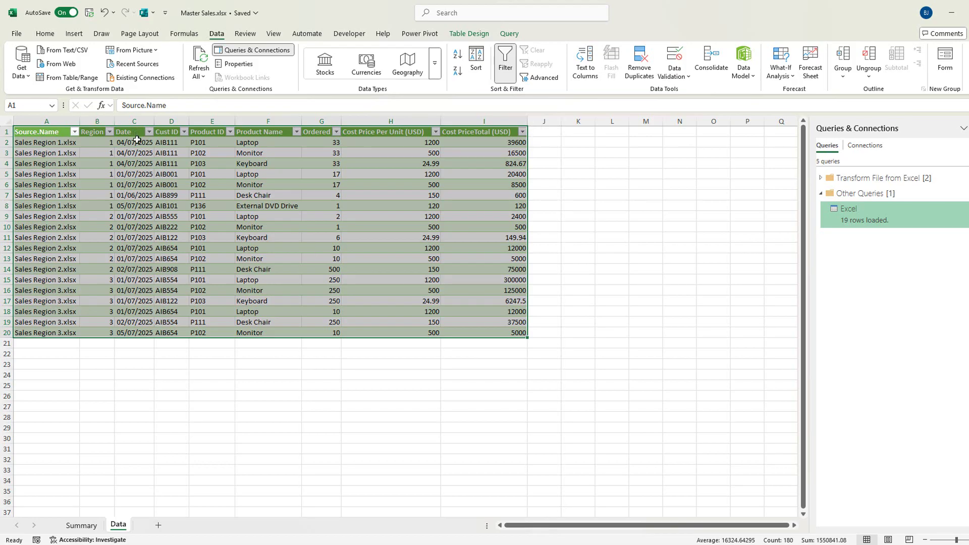
- Create a new blank query, Query1, from Get Data's other sources in the Power Query Editor
{"action": "right_click", "coordinate": [863, 219]}
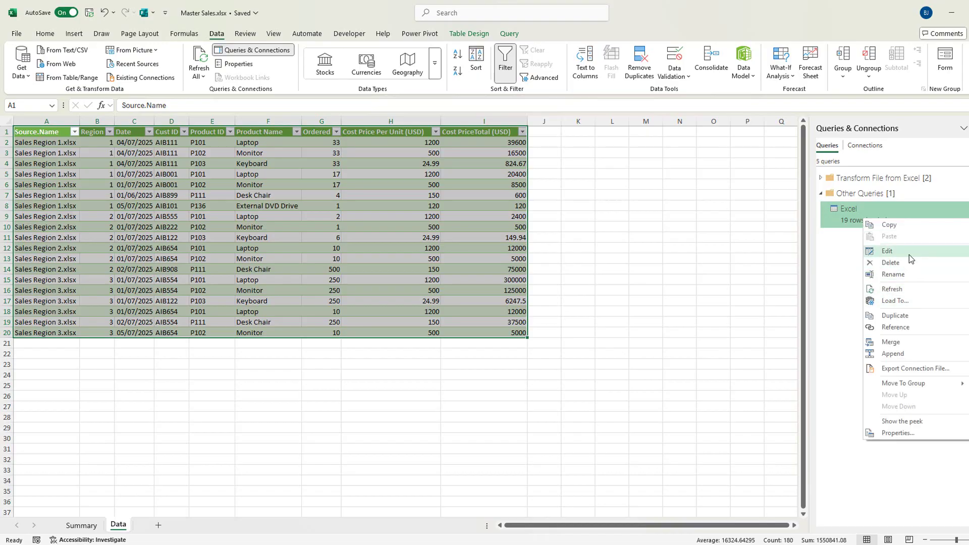
{"action": "left_click", "coordinate": [27, 88]}
{"action": "left_click", "coordinate": [22, 71]}
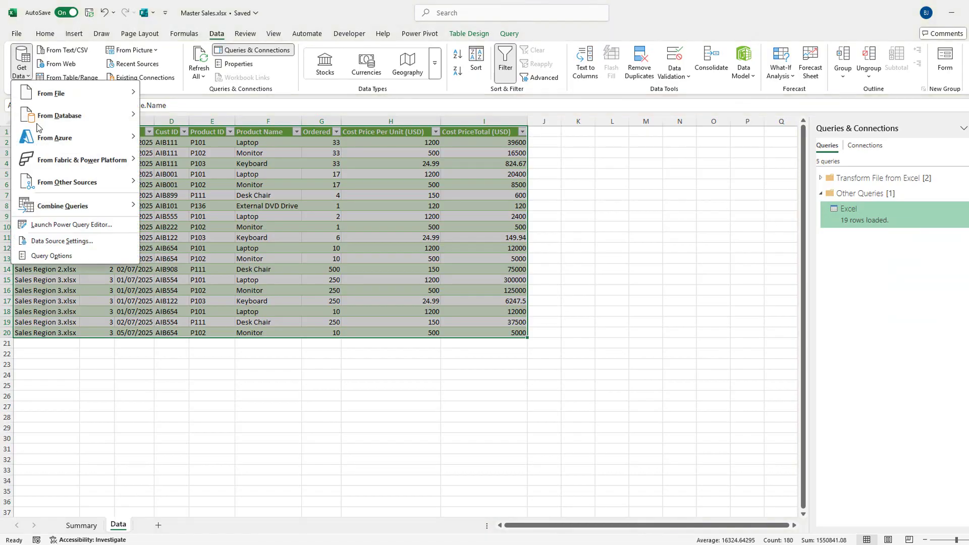
{"action": "mouse_move", "coordinate": [70, 192]}
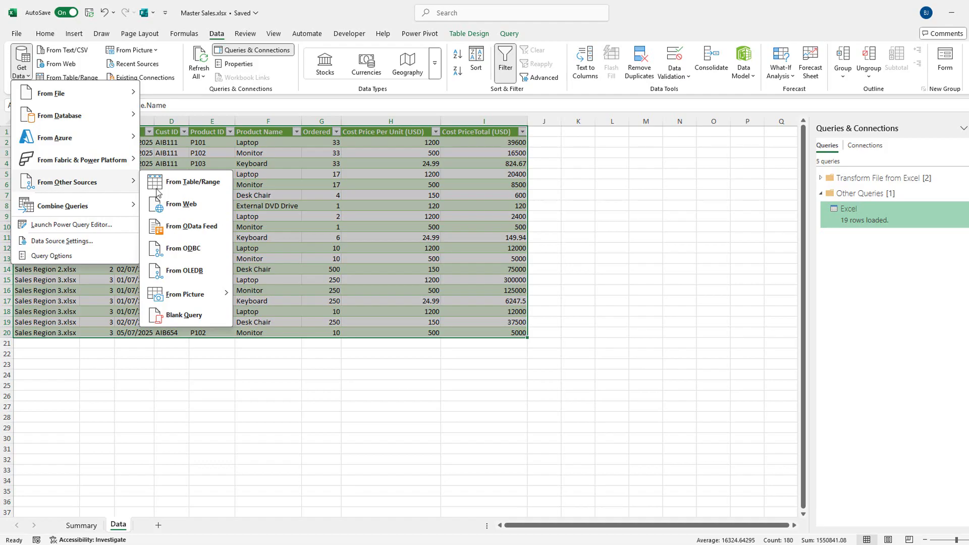
{"action": "left_click", "coordinate": [184, 315]}
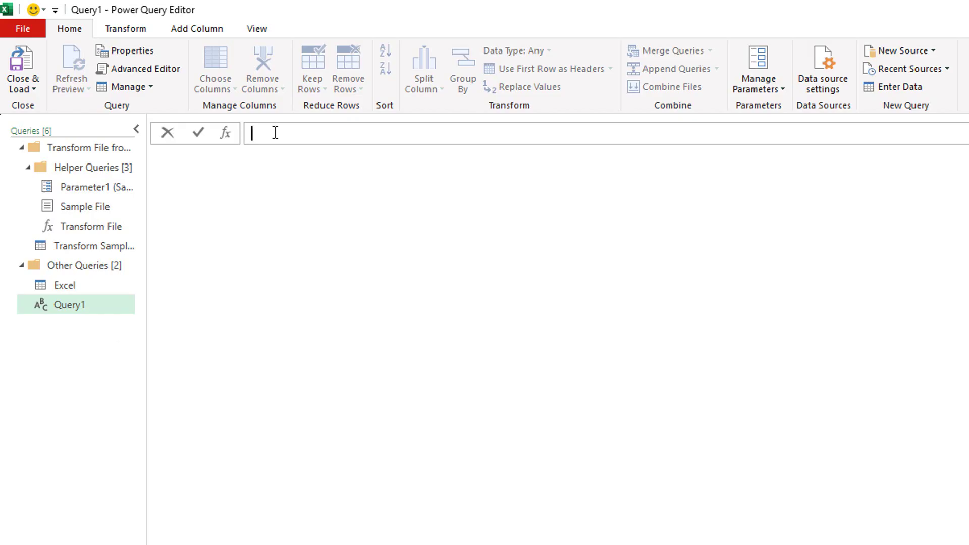
- Give Query1 the formula =DateTime.LocalNow() to return the current timestamp
{"action": "type", "text": "=Date"}
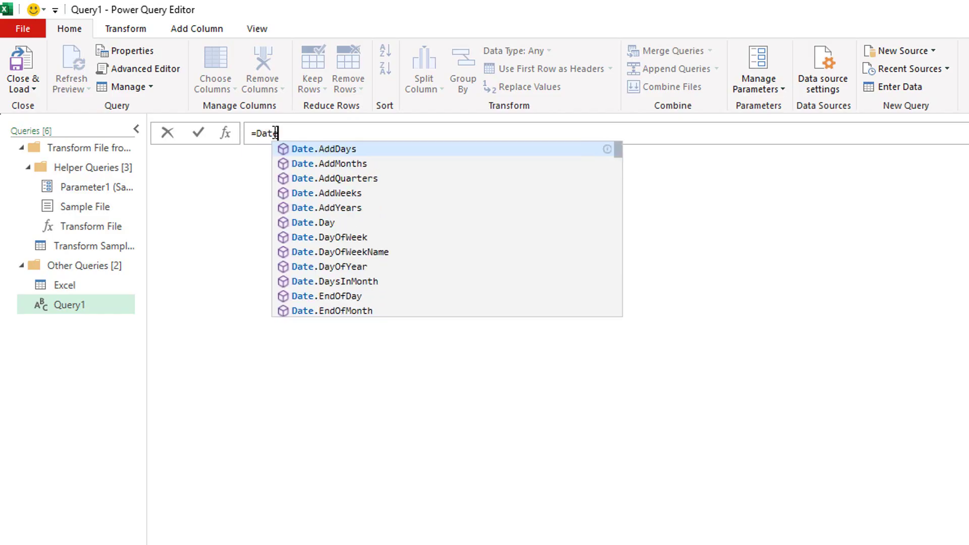
{"action": "type", "text": "Time"}
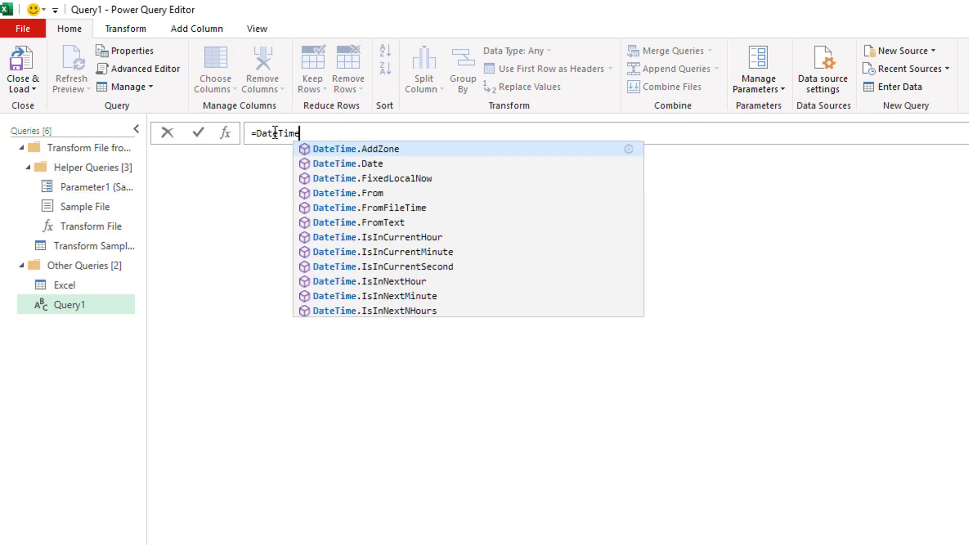
{"action": "type", "text": ".Local"}
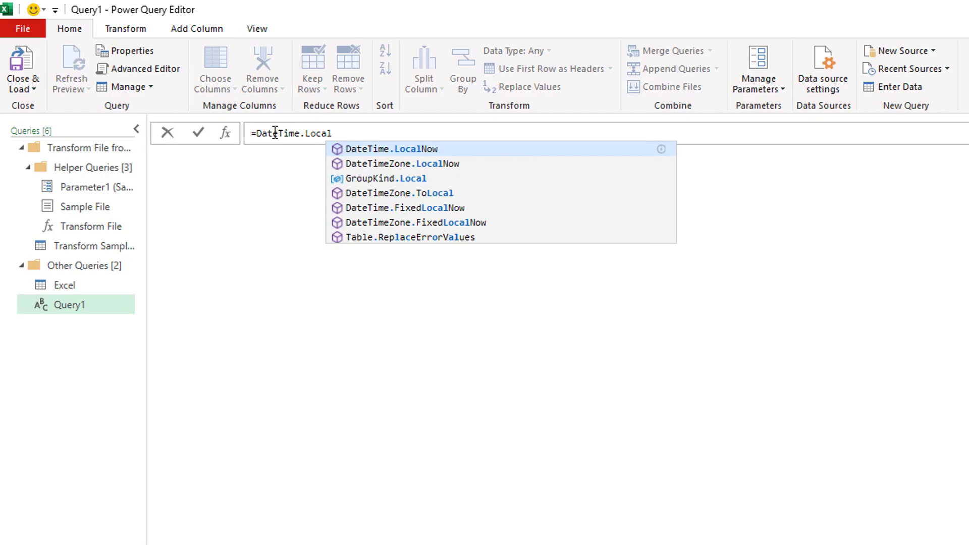
{"action": "type", "text": "Now()"}
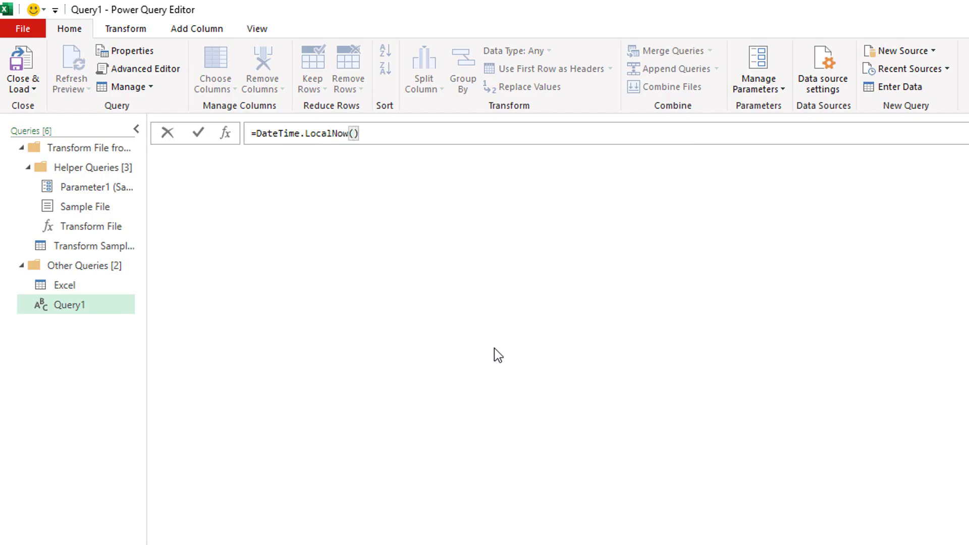
{"action": "key", "text": "Return"}
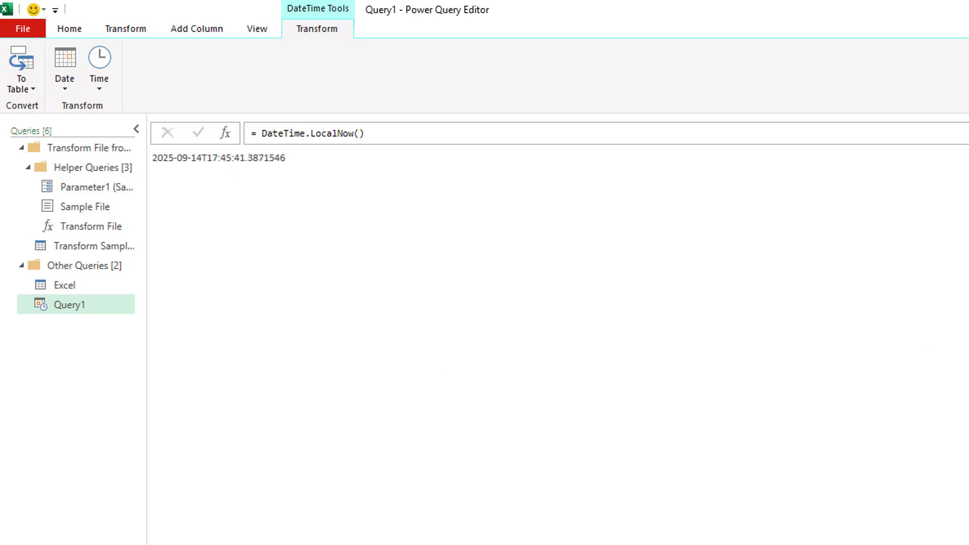
- Rename the query LastRrefresh and convert its timestamp value into a table
{"action": "type", "text": "tRrefre"}
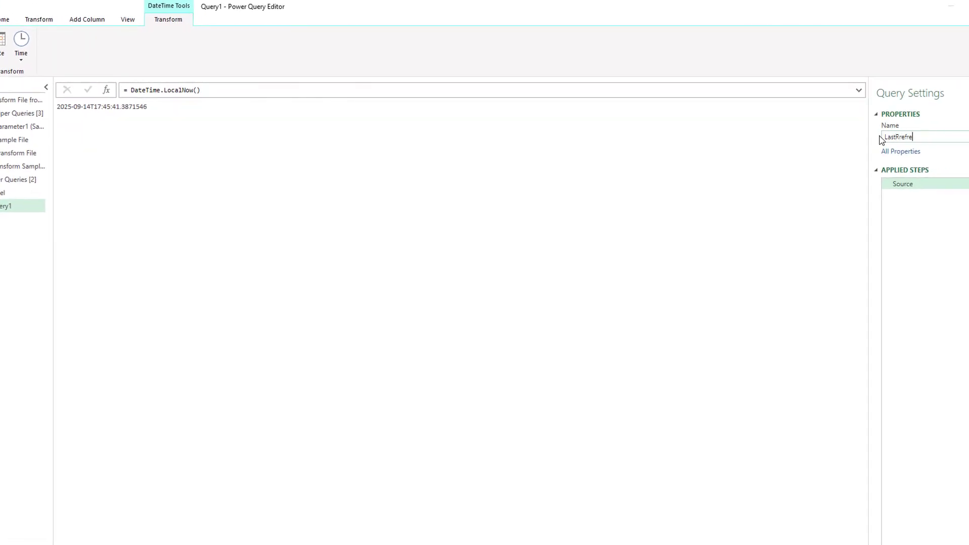
{"action": "type", "text": "sh"}
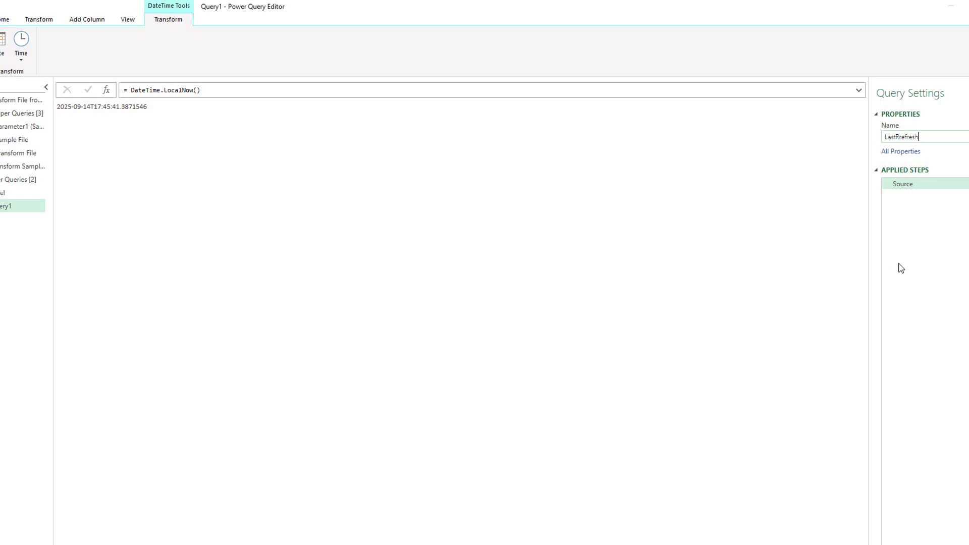
{"action": "key", "text": "Return"}
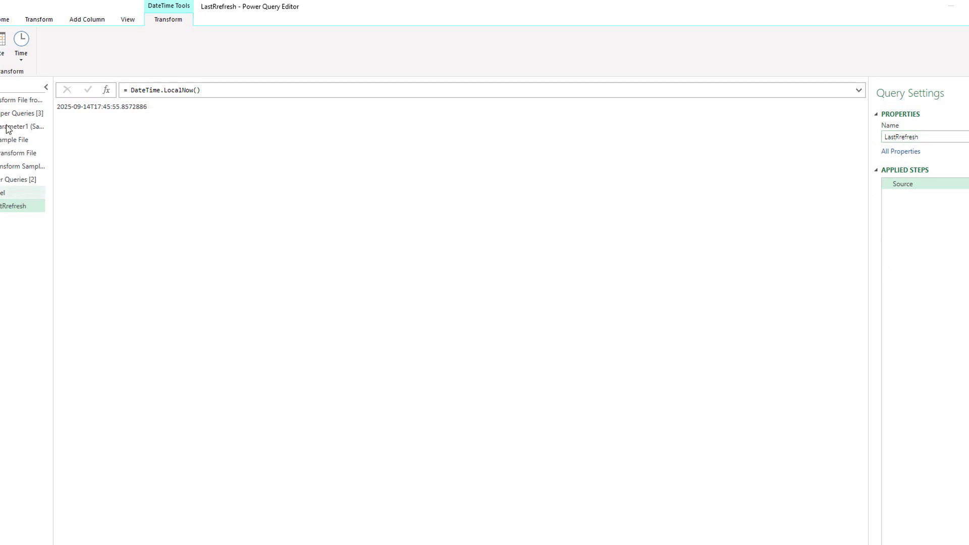
{"action": "left_click", "coordinate": [15, 56]}
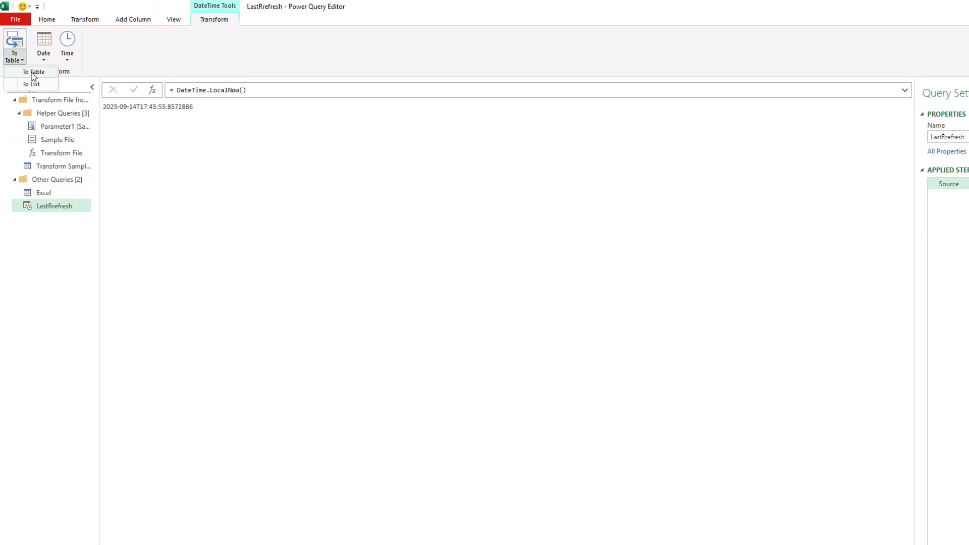
{"action": "left_click", "coordinate": [32, 72]}
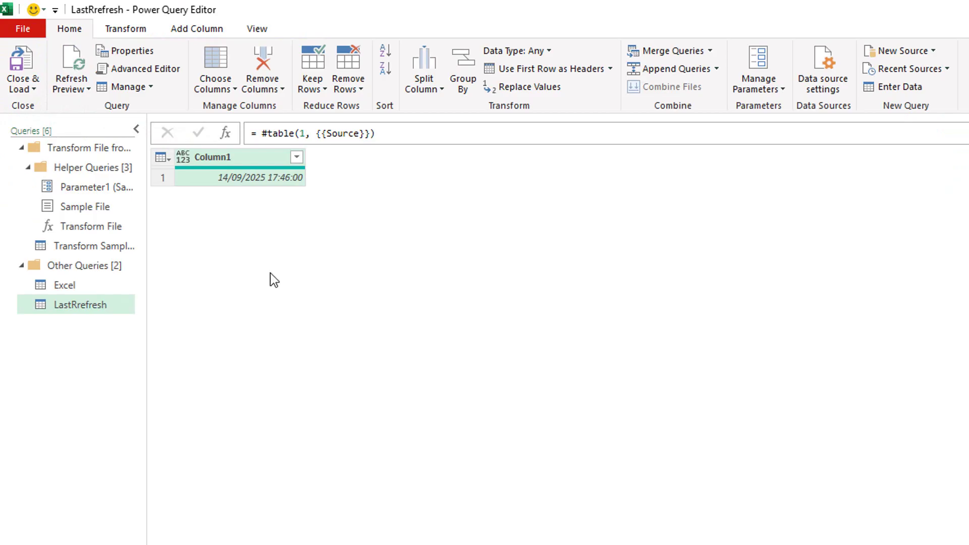
- Rename the Column1 header to 'Last Refresh'
{"action": "double_click", "coordinate": [262, 157]}
{"action": "type", "text": "L"}
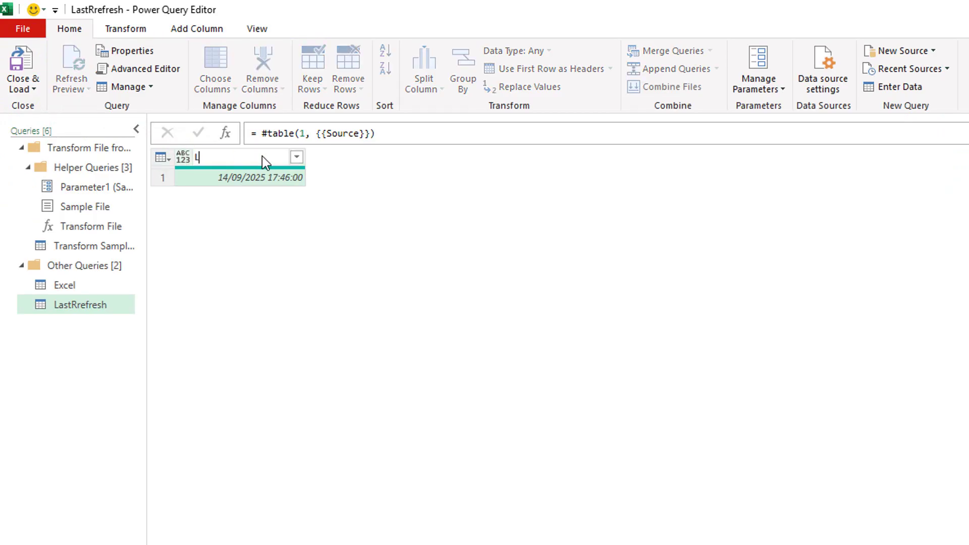
{"action": "type", "text": "ast refresh"}
{"action": "key", "text": "BackSpace"}
{"action": "key", "text": "BackSpace"}
{"action": "key", "text": "BackSpace"}
{"action": "key", "text": "BackSpace"}
{"action": "key", "text": "BackSpace"}
{"action": "key", "text": "BackSpace"}
{"action": "type", "text": "Refres"}
{"action": "key", "text": "Return"}
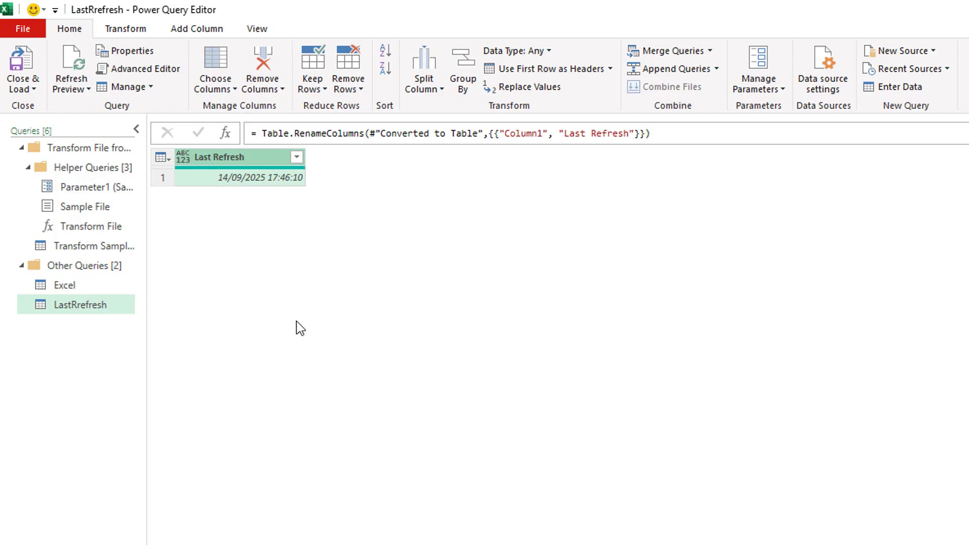
- Load the query as a table into the existing Summary sheet starting at cell B2
{"action": "left_click", "coordinate": [34, 91]}
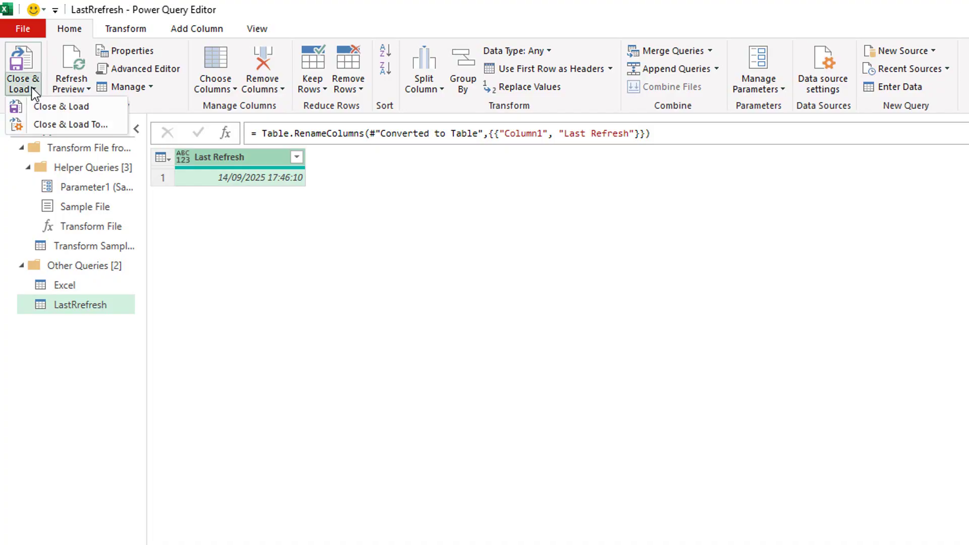
{"action": "left_click", "coordinate": [92, 125]}
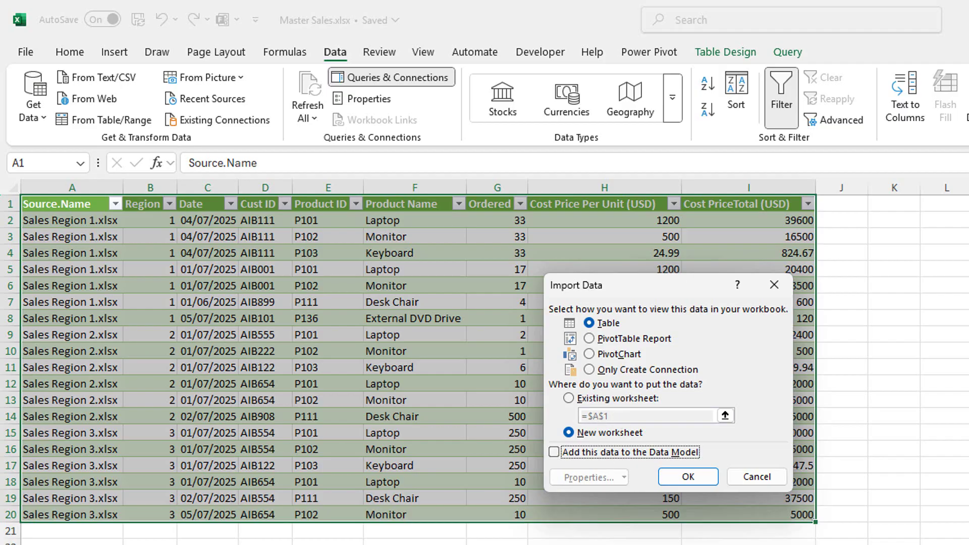
{"action": "left_click", "coordinate": [592, 399]}
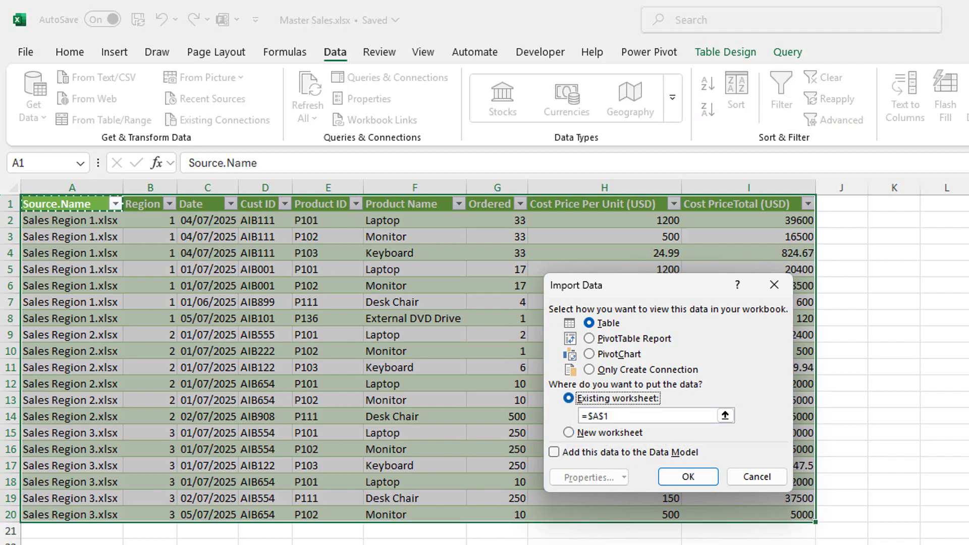
{"action": "key", "text": "ctrl+Page_Down"}
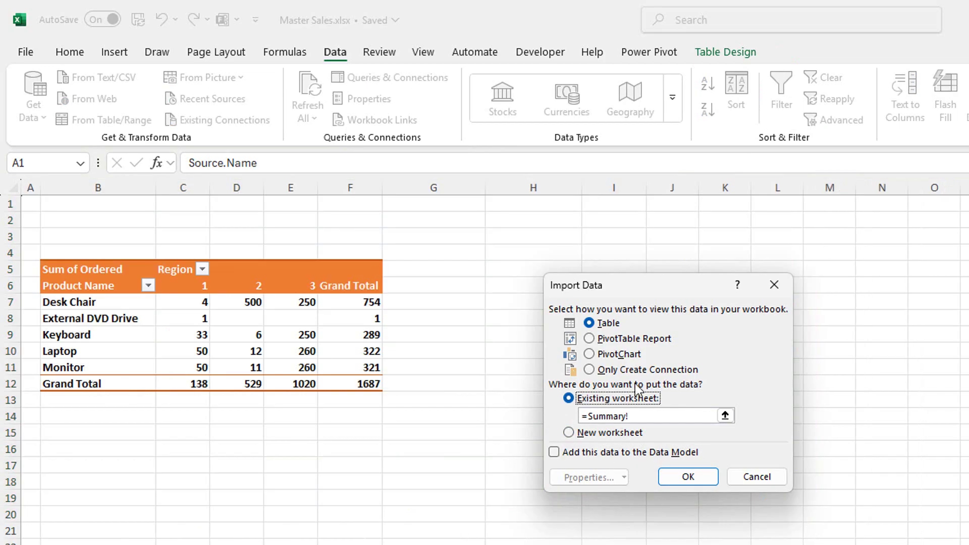
{"action": "left_click", "coordinate": [100, 219]}
{"action": "left_click", "coordinate": [702, 478]}
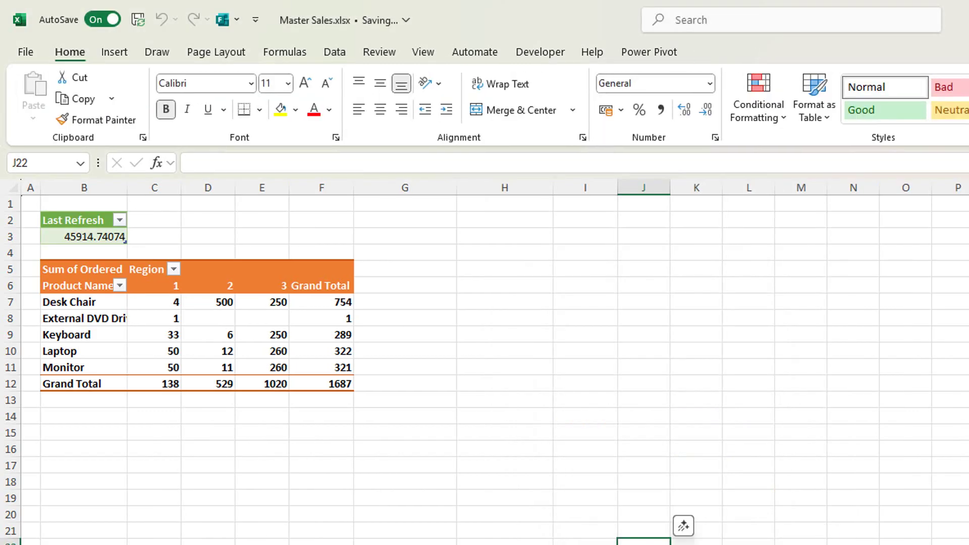
- Apply the custom dd/mm/yyyy hh:mm format to the timestamp, showing 14/09/2025 17:46
{"action": "left_click", "coordinate": [90, 237]}
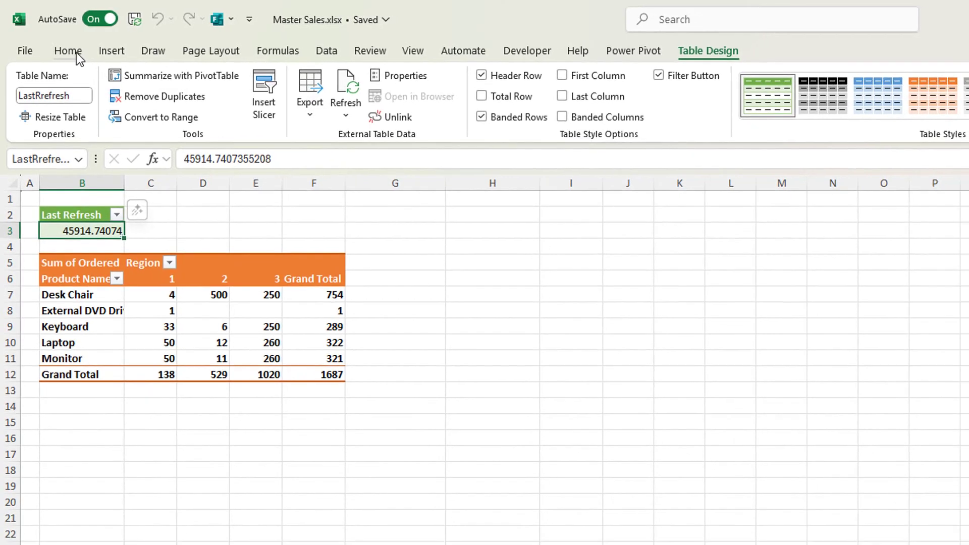
{"action": "left_click", "coordinate": [68, 51]}
{"action": "left_click", "coordinate": [552, 65]}
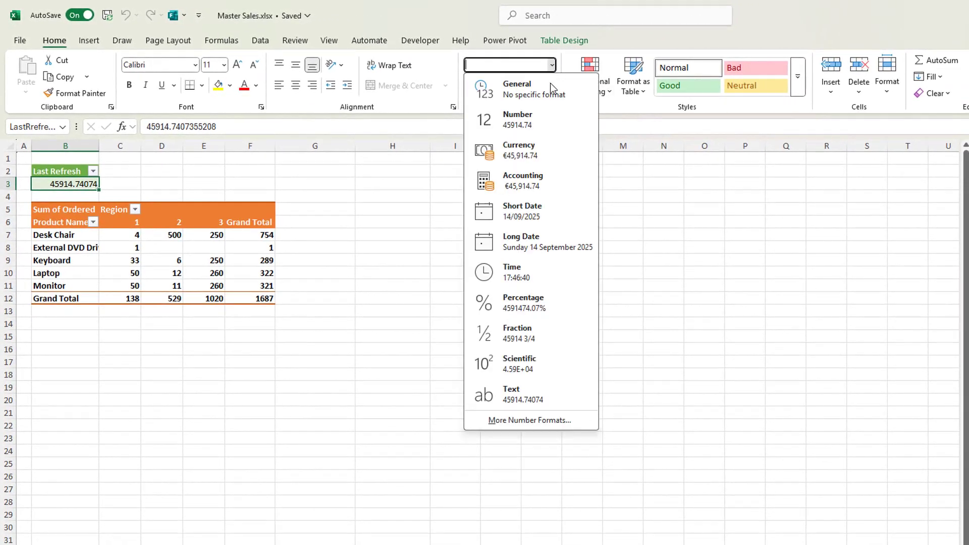
{"action": "left_click", "coordinate": [577, 419]}
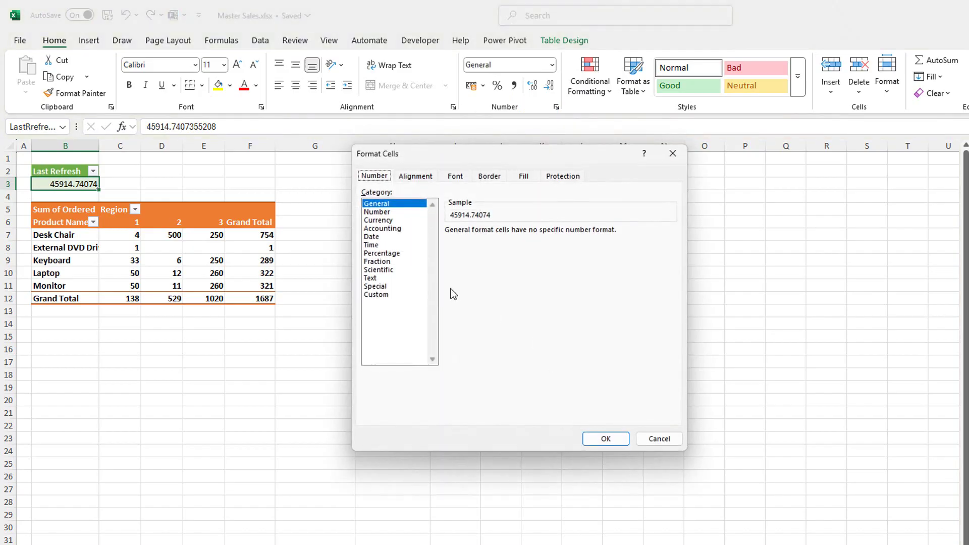
{"action": "left_click", "coordinate": [388, 237]}
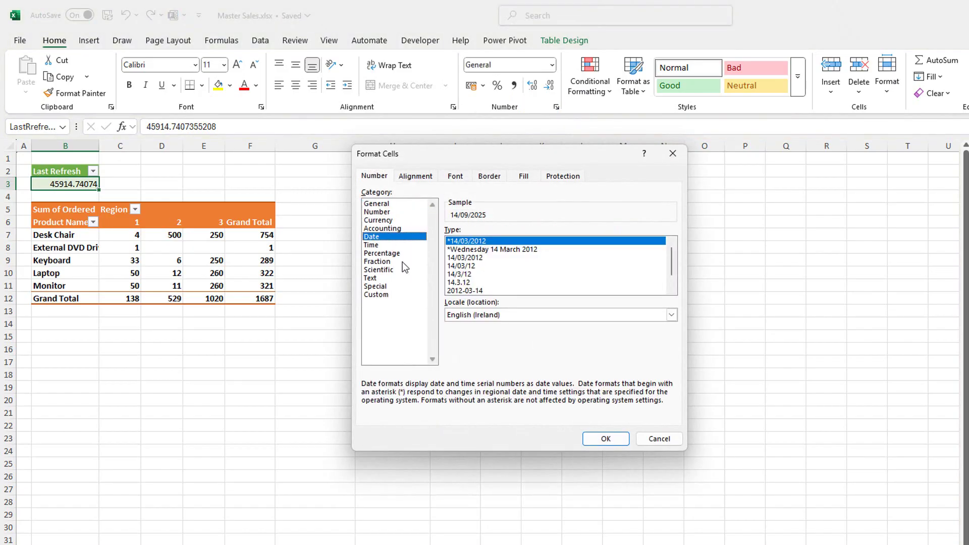
{"action": "left_click", "coordinate": [399, 297]}
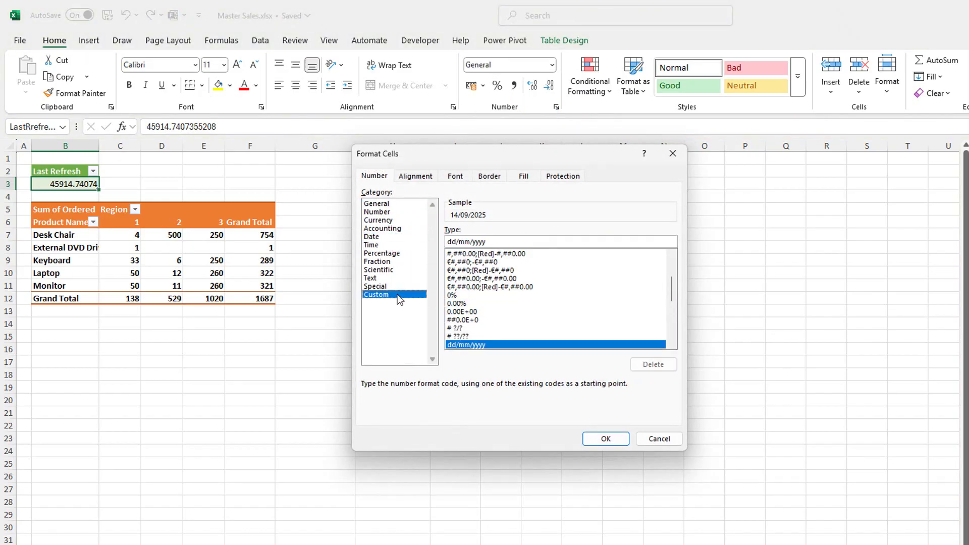
{"action": "left_click_drag", "start_coordinate": [671, 287], "coordinate": [671, 330]}
{"action": "left_click", "coordinate": [503, 263]}
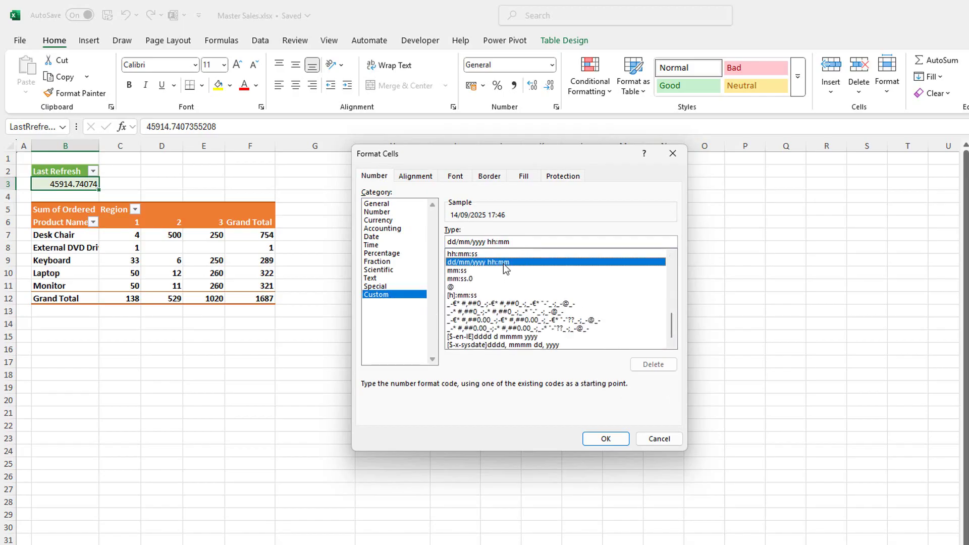
{"action": "left_click", "coordinate": [606, 439]}
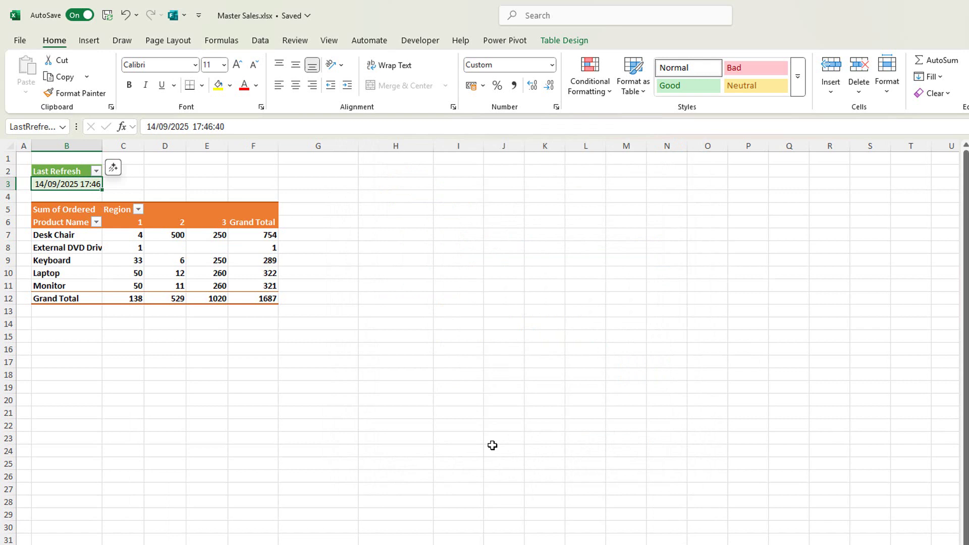
{"action": "left_click", "coordinate": [154, 348]}
{"action": "left_click", "coordinate": [52, 187]}
- Turn off the filter button on the Last Refresh header cell B2
{"action": "left_click", "coordinate": [77, 186]}
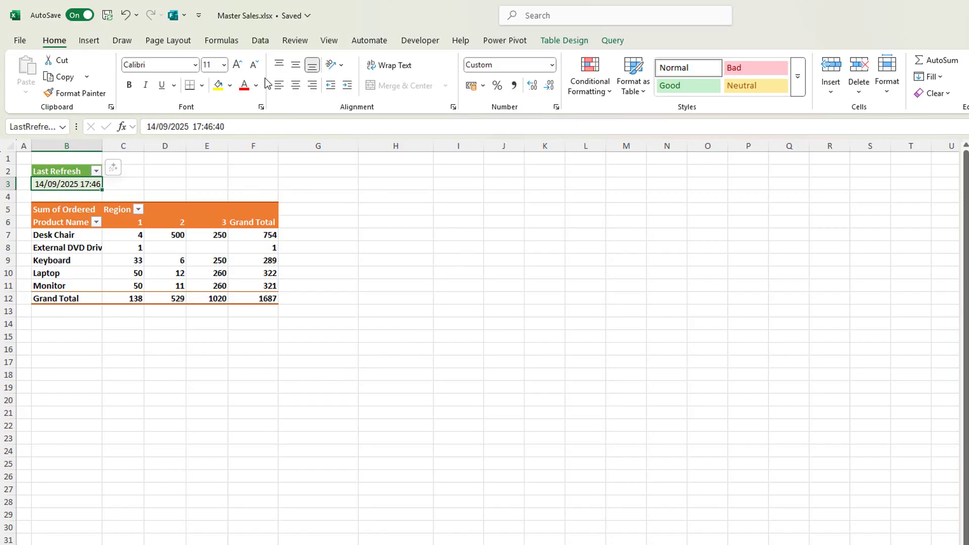
{"action": "left_click", "coordinate": [63, 172]}
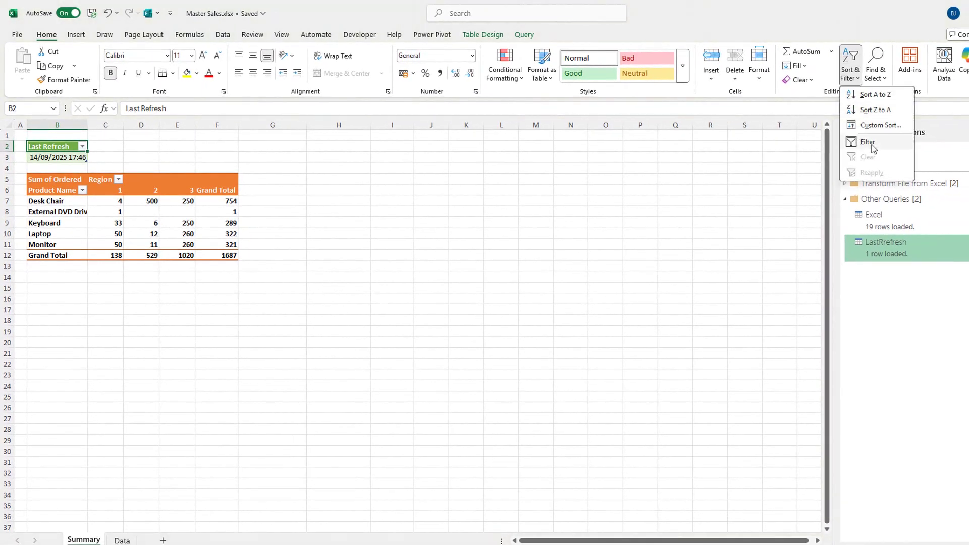
{"action": "left_click", "coordinate": [108, 342]}
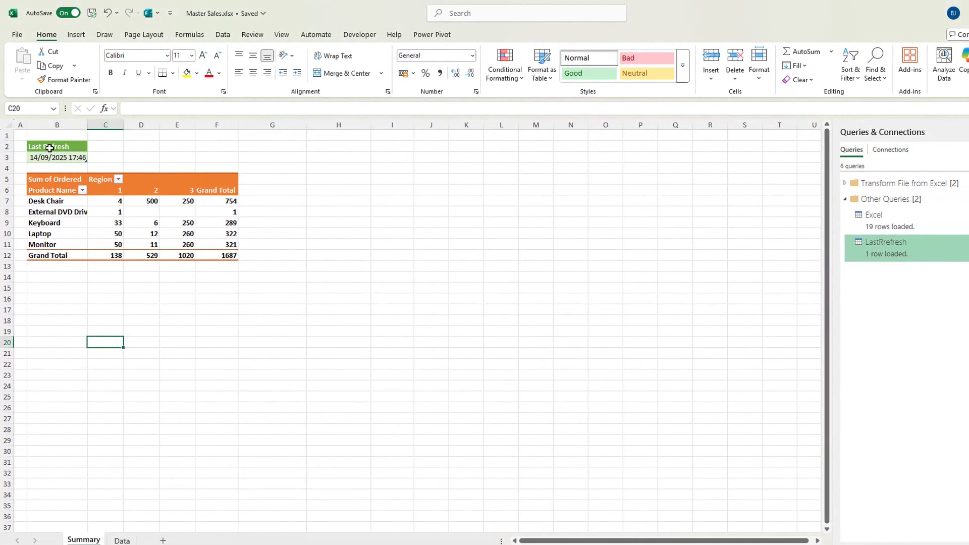
{"action": "left_click_drag", "start_coordinate": [51, 146], "coordinate": [56, 158]}
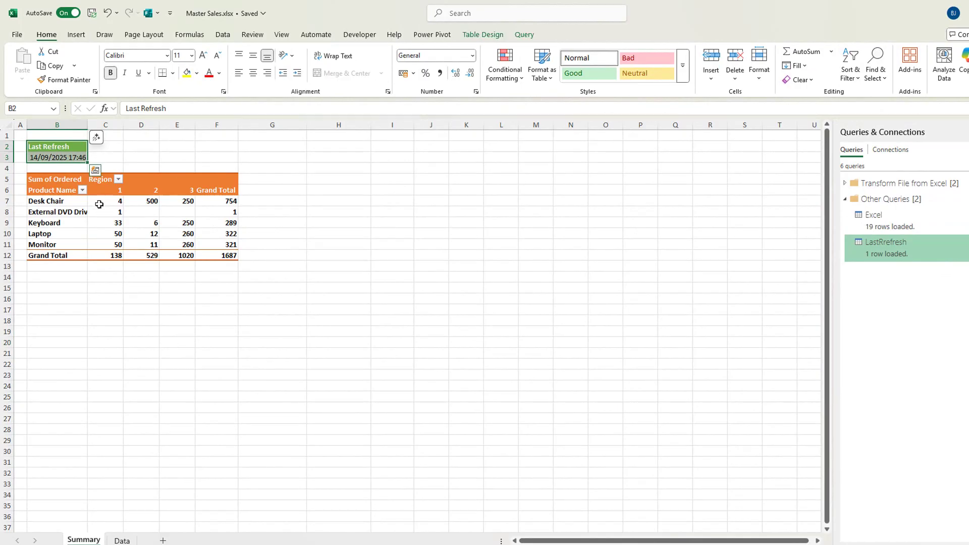
- Refresh all queries and the pivot, moving the stamp to 14/09/2025 17:47 with totals still 1687
{"action": "left_click", "coordinate": [109, 217]}
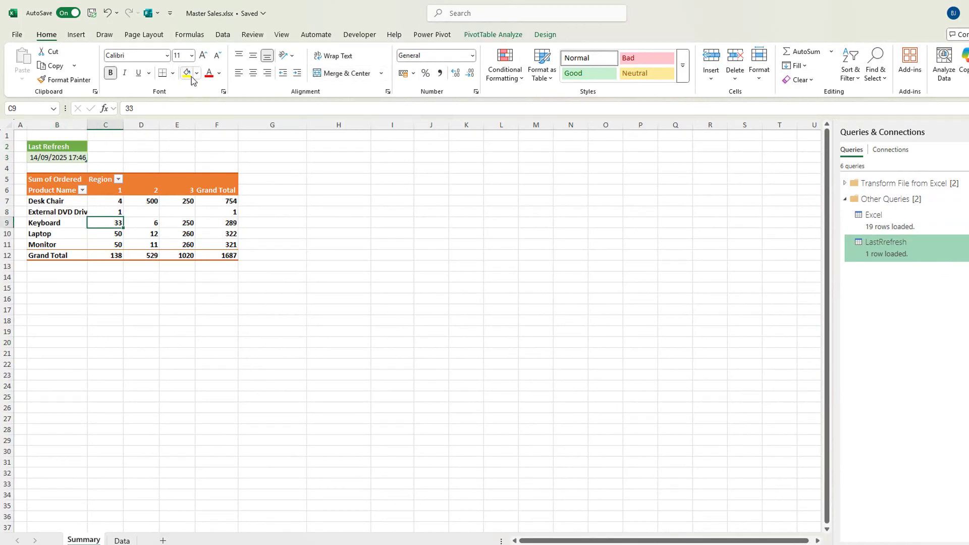
{"action": "left_click", "coordinate": [223, 34]}
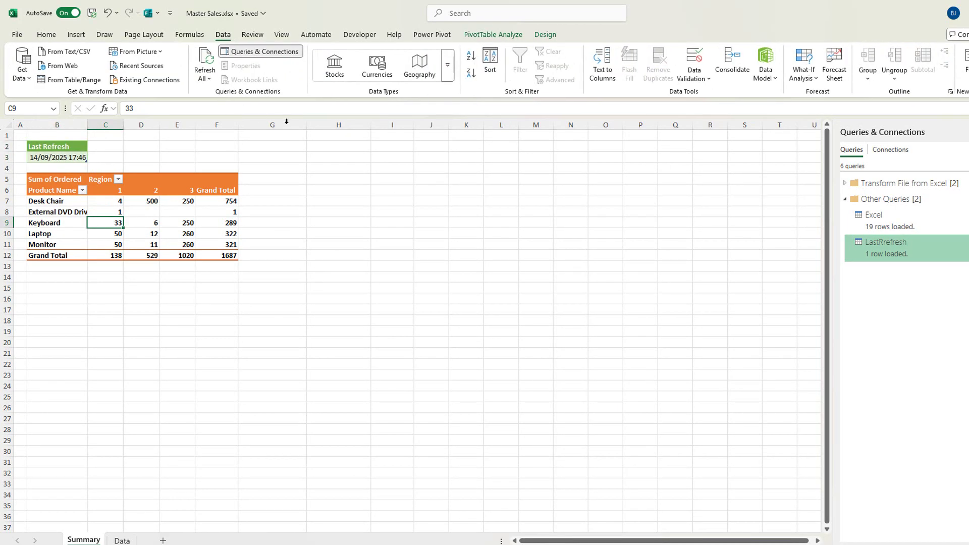
{"action": "left_click", "coordinate": [208, 78]}
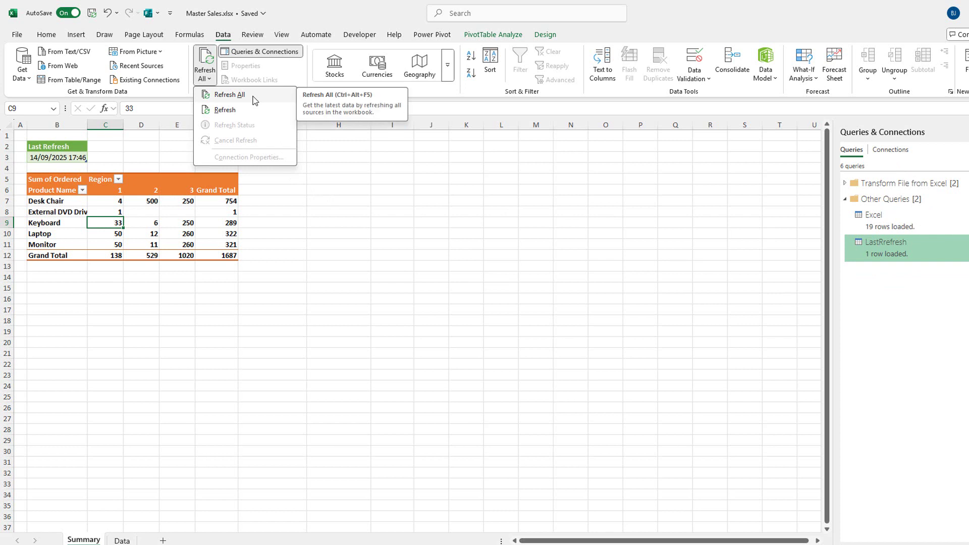
{"action": "left_click", "coordinate": [230, 95]}
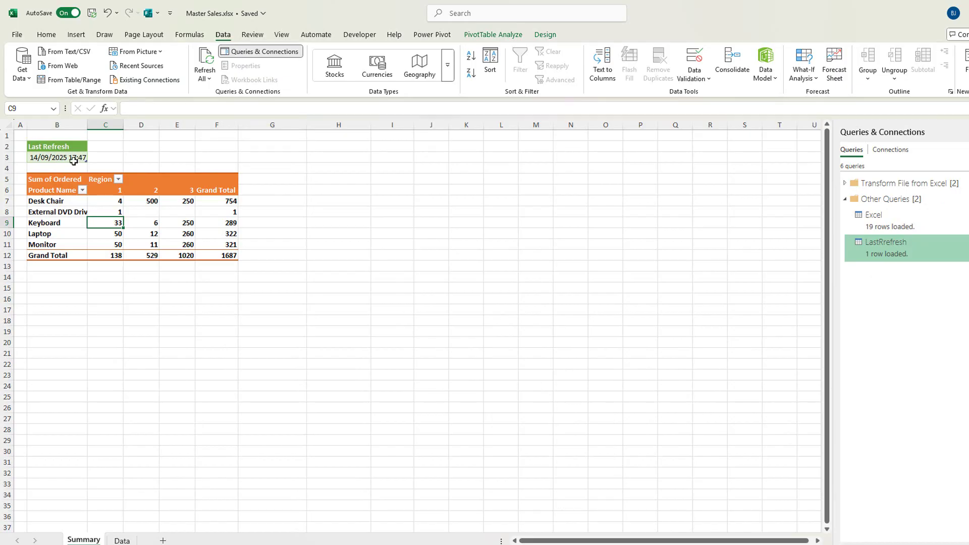
{"action": "left_click", "coordinate": [210, 287]}
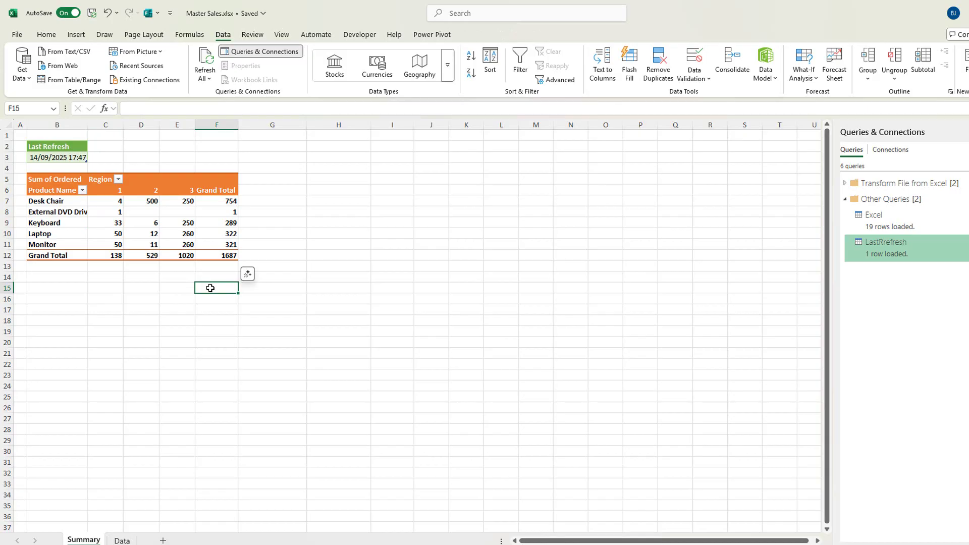
{"action": "key", "text": "Down"}
{"action": "key", "text": "Down"}
{"action": "key", "text": "Down"}
{"action": "key", "text": "Down"}
{"action": "key", "text": "Down"}
{"action": "key", "text": "Down"}
{"action": "key", "text": "Down"}
{"action": "key", "text": "Down"}
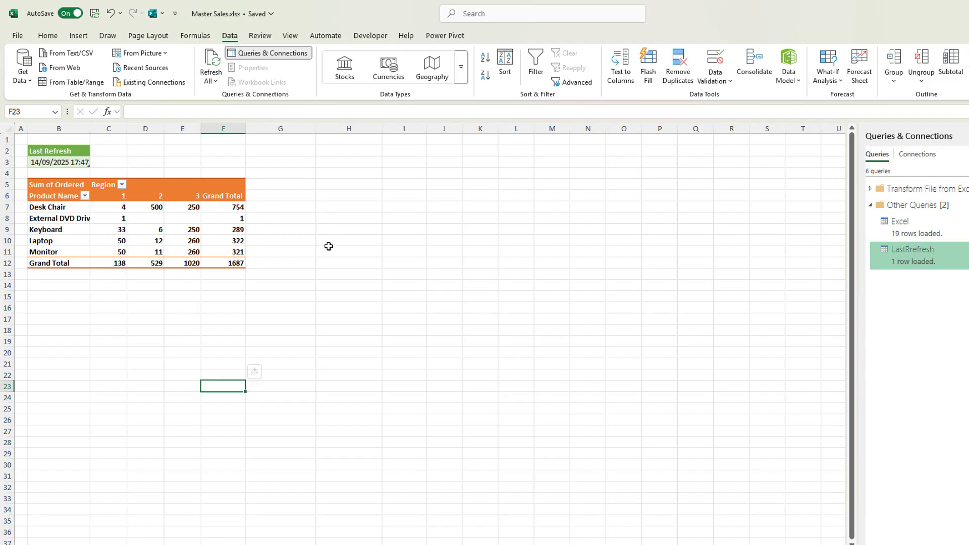
{"action": "left_click_drag", "start_coordinate": [60, 151], "coordinate": [65, 161]}
{"action": "left_click", "coordinate": [129, 318]}
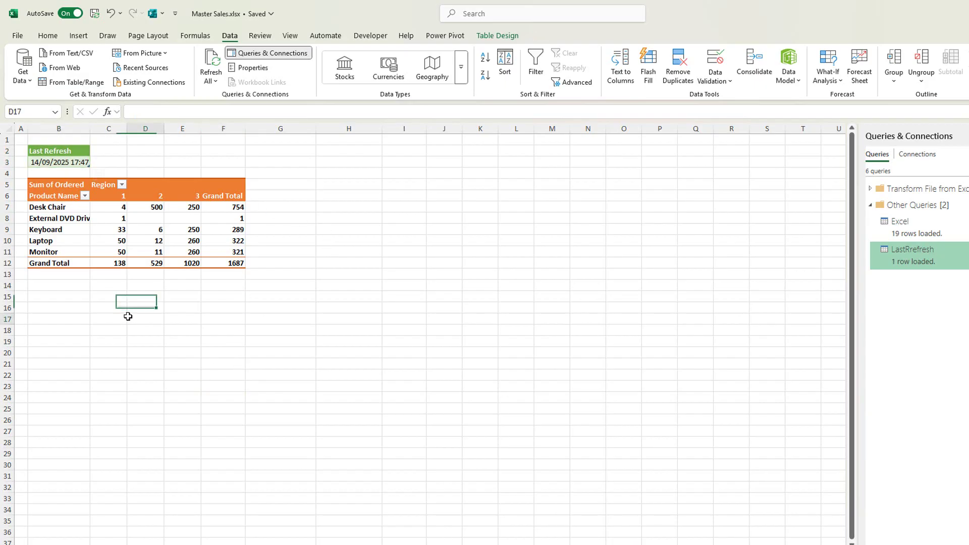